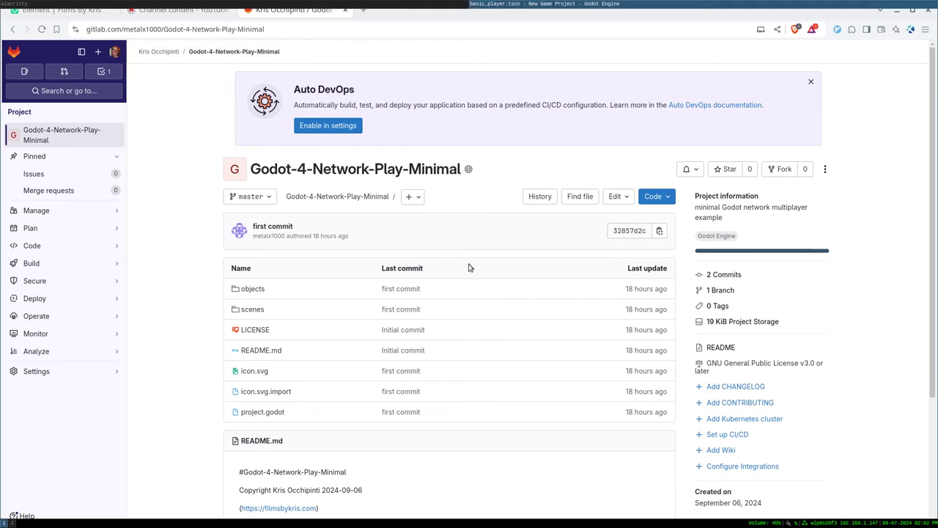
Switch from the GitLab project page to the Godot editor showing basic_player.gd
key(alt+Tab)
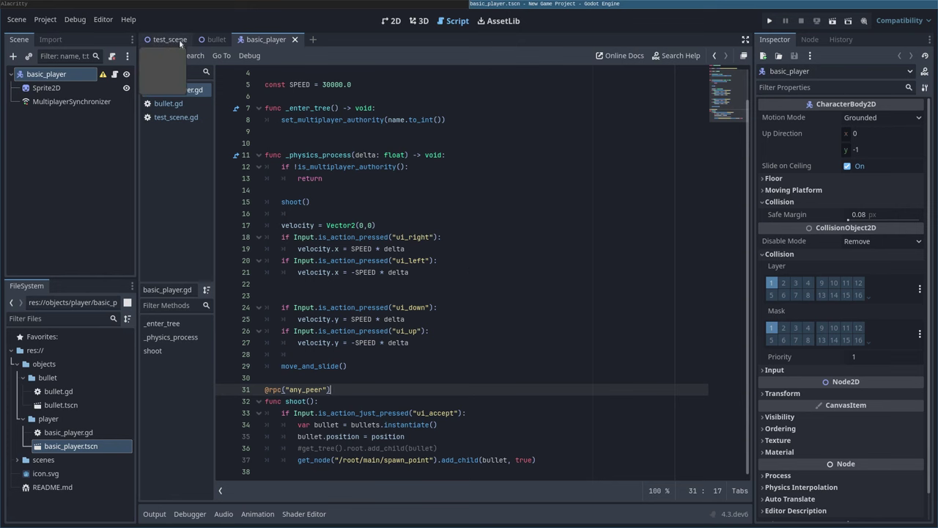
Look over the test_scene, bullet and basic_player scenes in their editor tabs
click(170, 40)
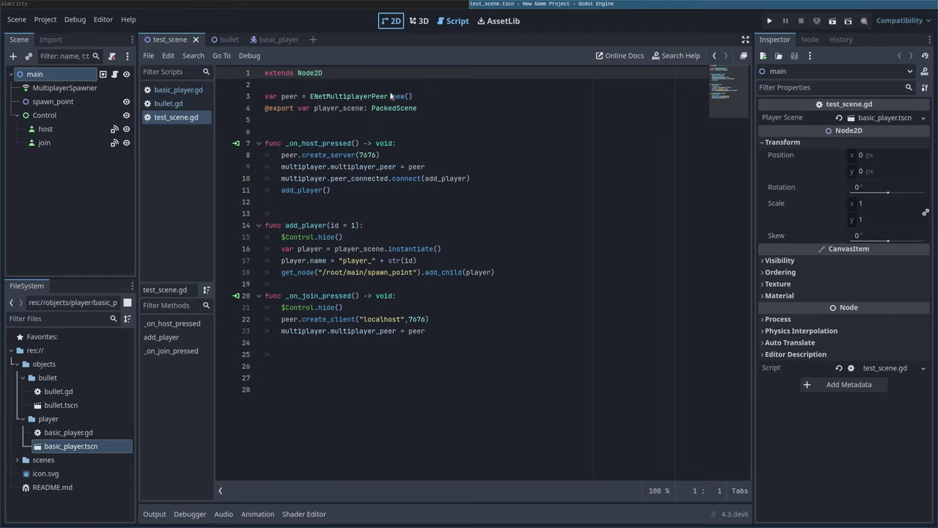
click(391, 20)
click(226, 40)
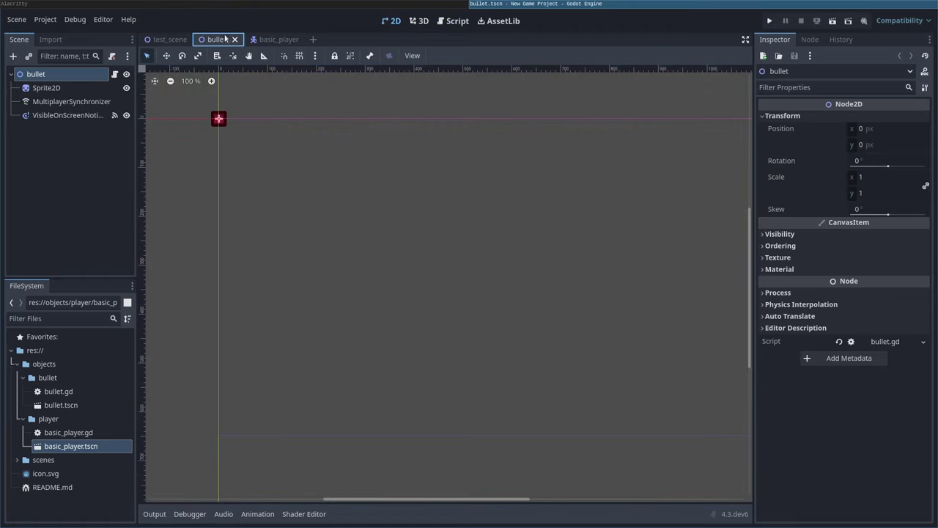
click(279, 41)
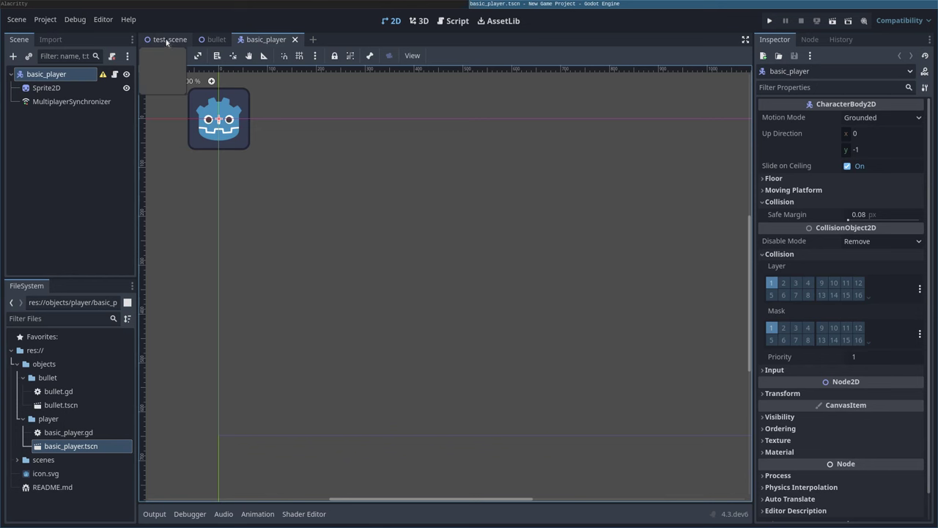
Enable multiple run instances with a count of 2, then run the project with F5
click(71, 22)
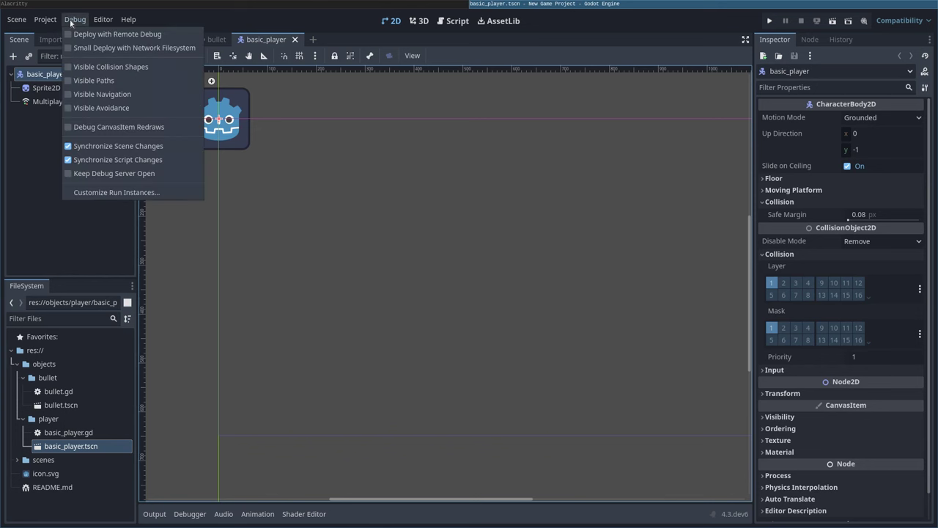
click(110, 192)
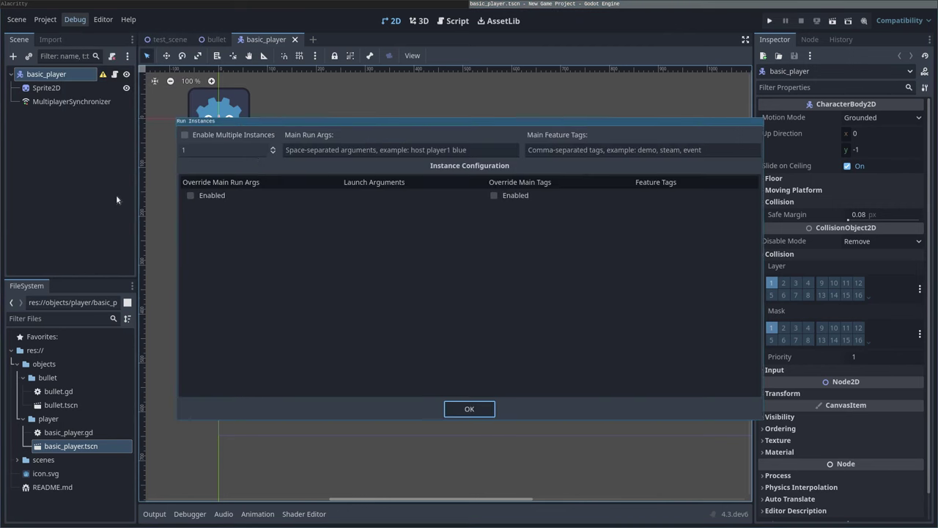
click(184, 126)
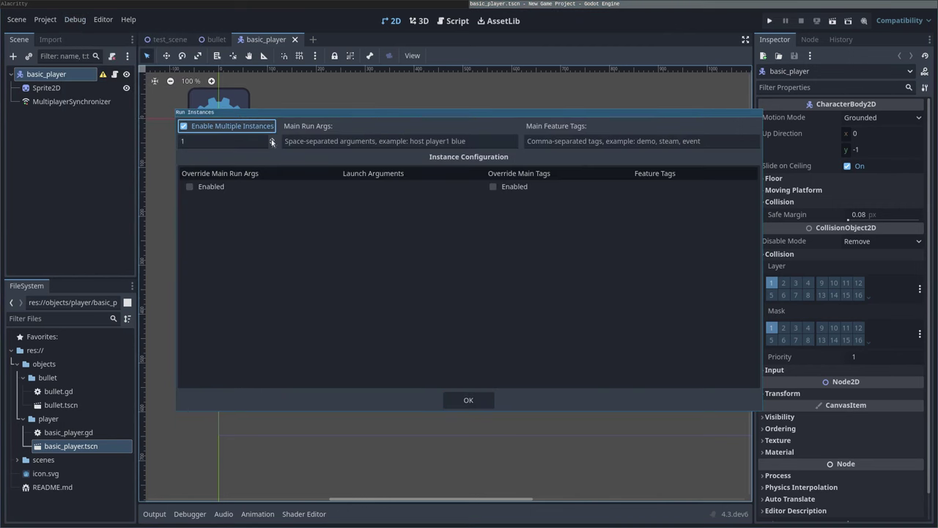
click(271, 139)
click(464, 399)
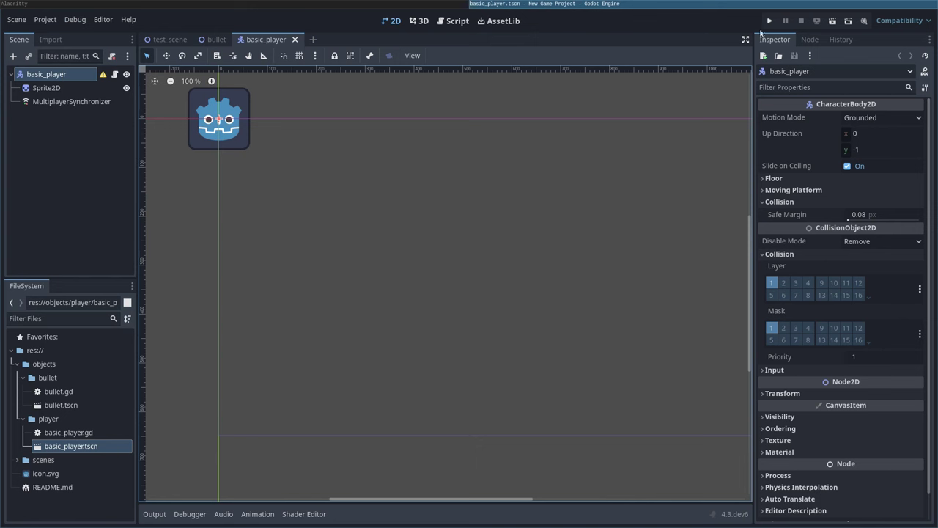
key(F5)
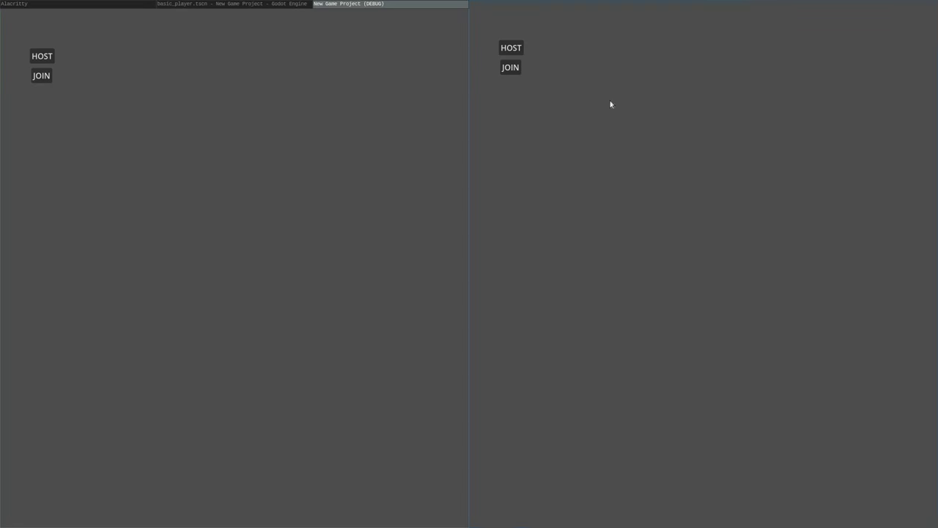
Host in the left game window, join from the right, and steer the second player around
click(37, 57)
click(510, 68)
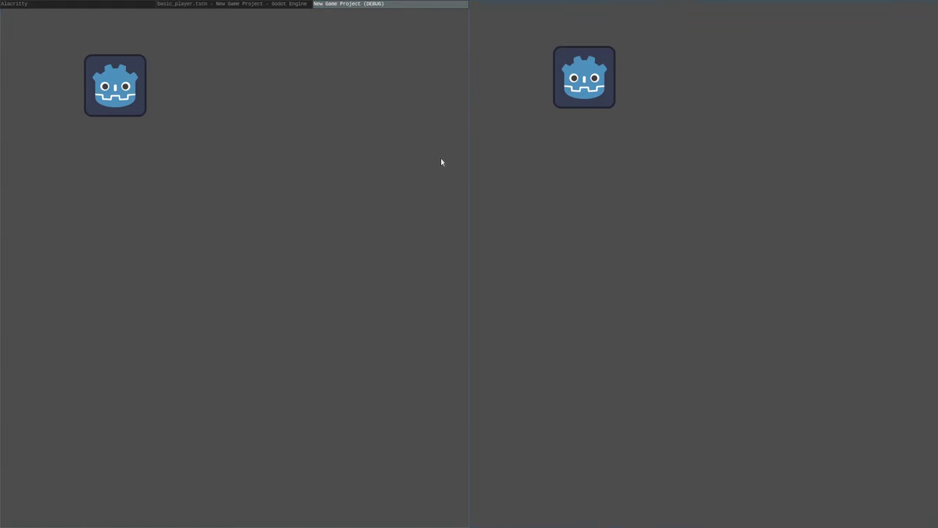
click(330, 160)
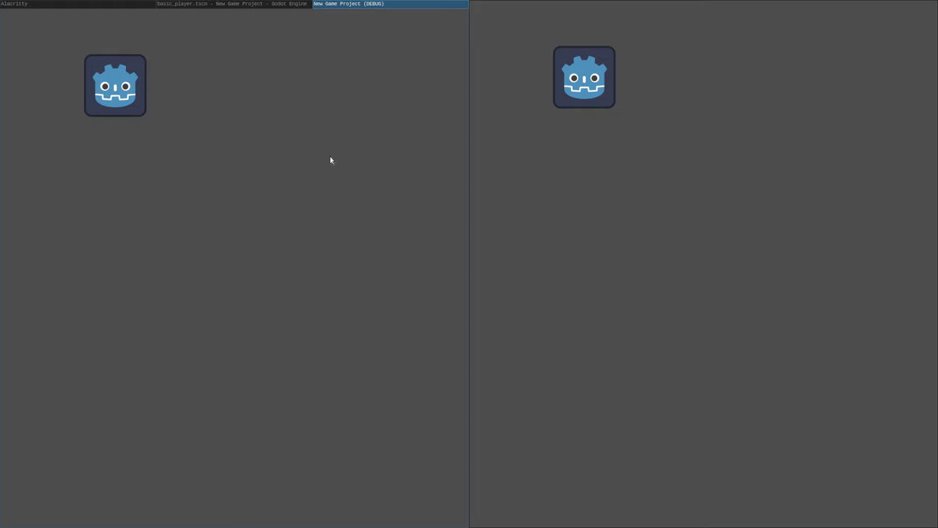
key(Down)
key(Left)
key(Down)
key(Right)
key(Up)
key(Left)
key(Down)
key(Right)
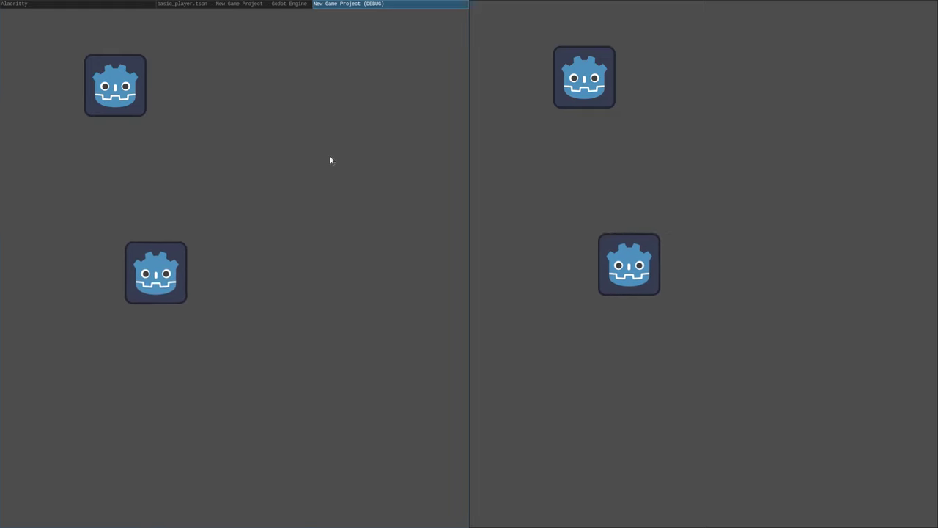
key(Up)
key(Right)
key(Down)
key(Left)
key(Up)
key(Right)
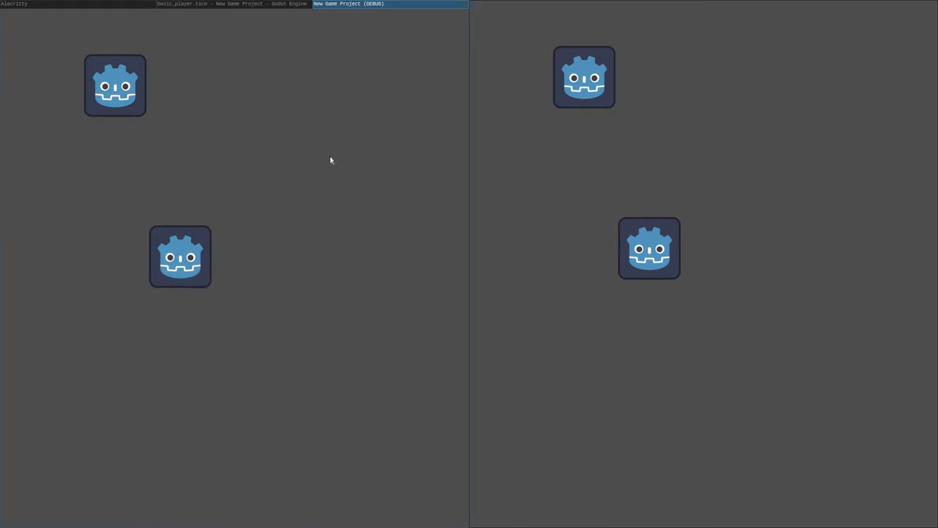
In the right window, move the top player onto the lower one, then up and left
click(659, 134)
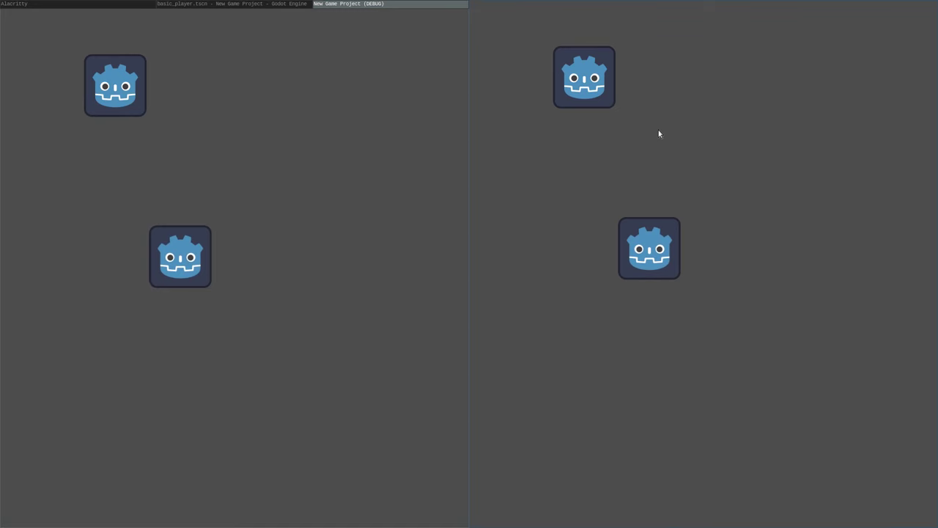
key(Down)
key(Right)
key(Right)
key(Left)
key(Down)
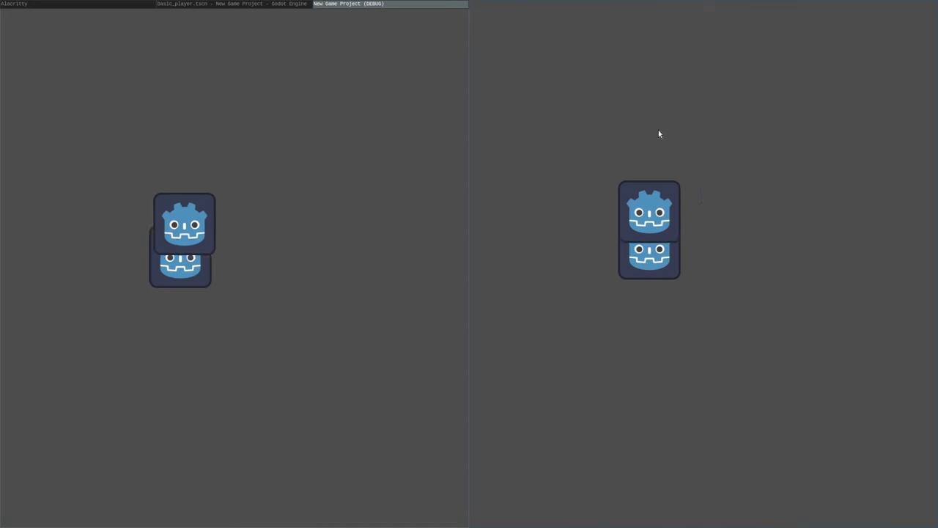
key(Up)
key(Left)
Back in the left window, move the lower player around while firing bullets
click(288, 152)
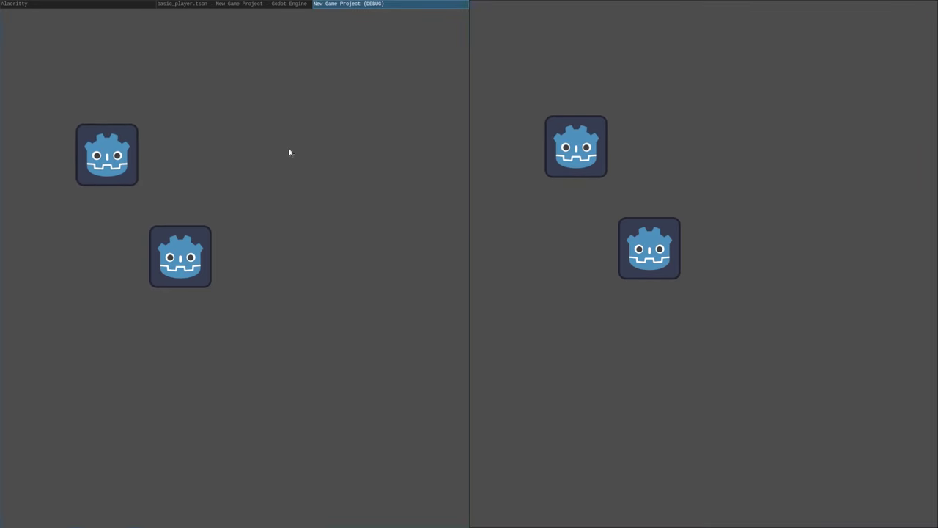
key(Up)
key(Left)
key(Right)
key(Up)
key(Left)
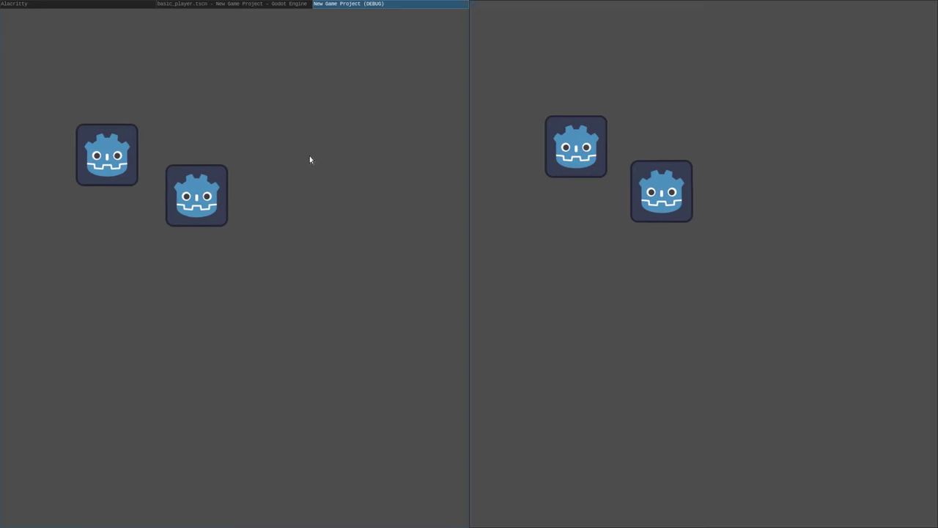
key(Down)
key(Left)
click(309, 155)
key(Down)
key(Left)
key(Up)
key(Down)
key(Right)
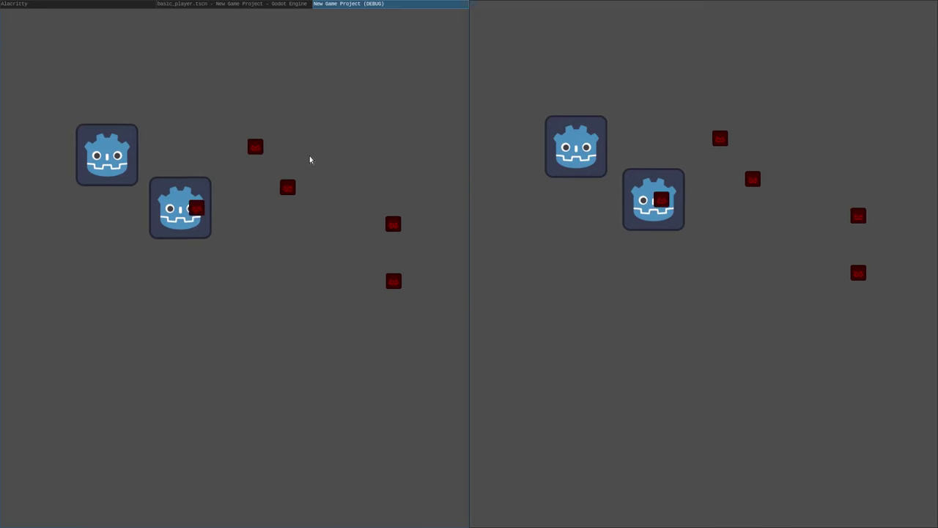
key(Down)
key(Left)
key(Down)
key(Down)
key(Left)
key(Up)
key(Left)
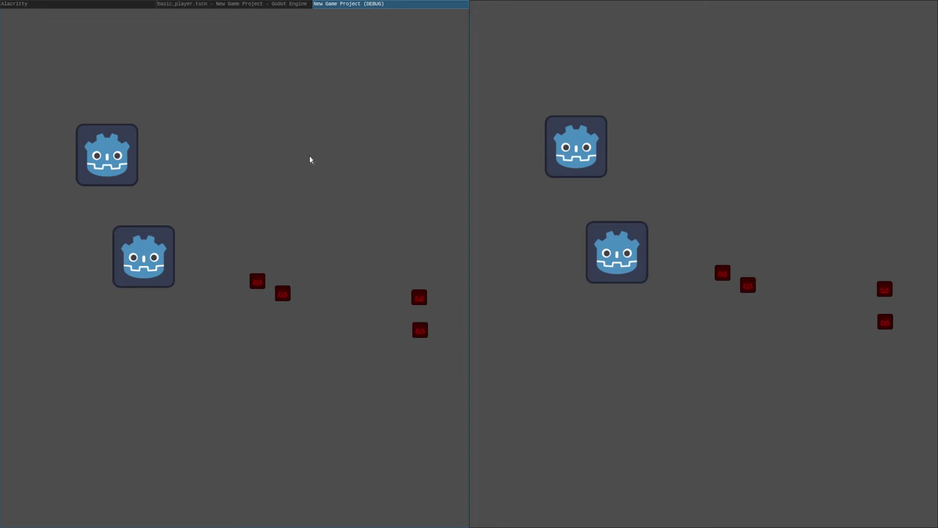
key(Up)
key(Right)
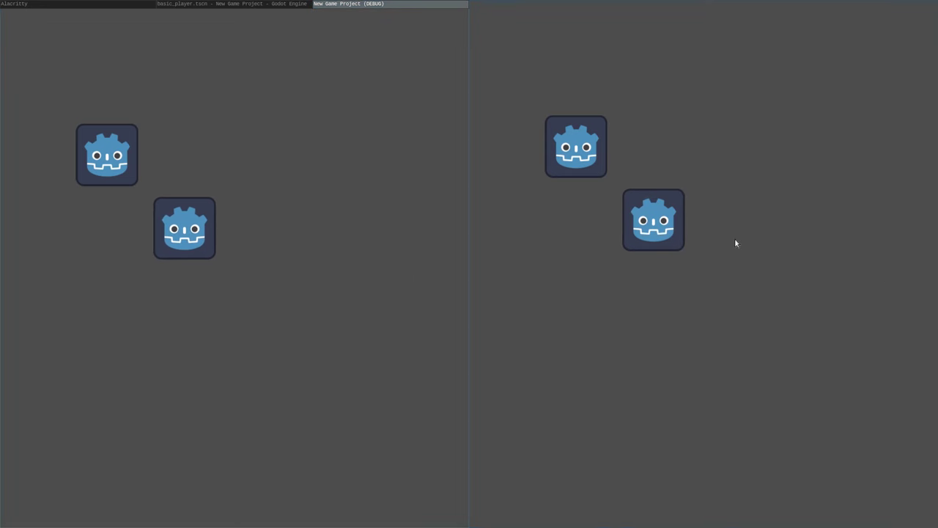
Keep steering the players and firing, then close both running game instances
key(Up)
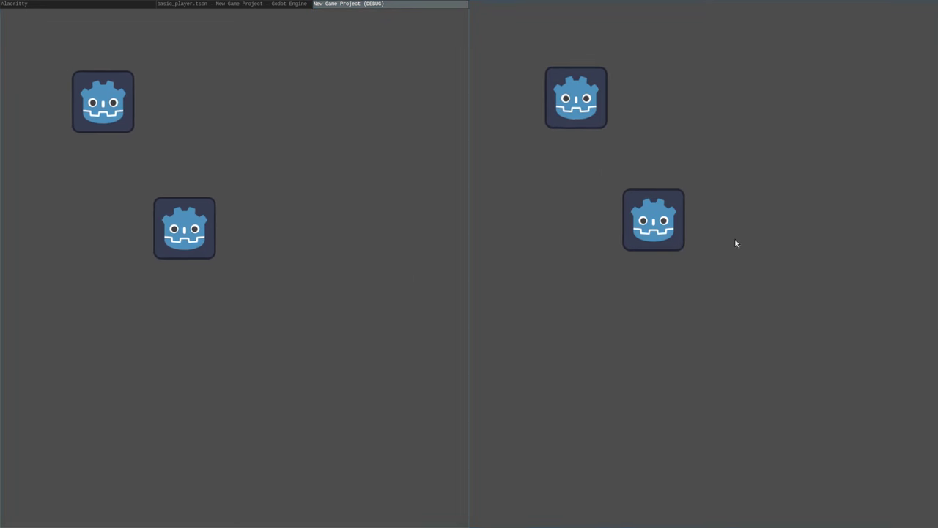
key(Down)
key(Down)
key(Right)
key(Down)
key(Up)
key(Left)
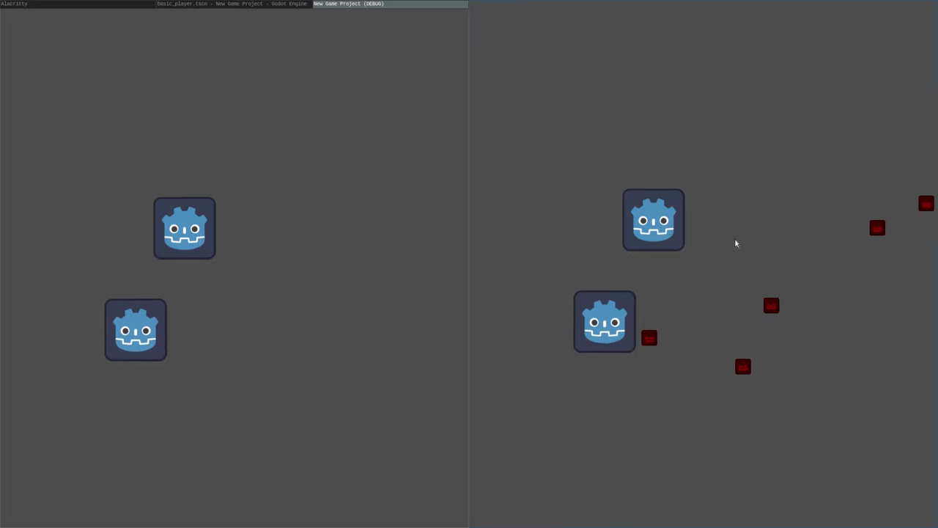
key(Up)
key(Right)
key(Up)
key(Left)
key(Down)
key(Left)
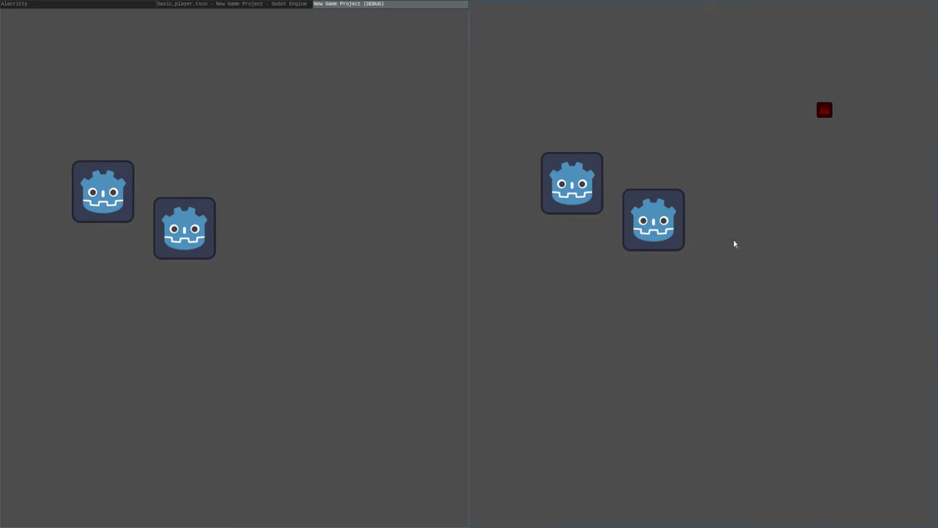
key(super+shift+q)
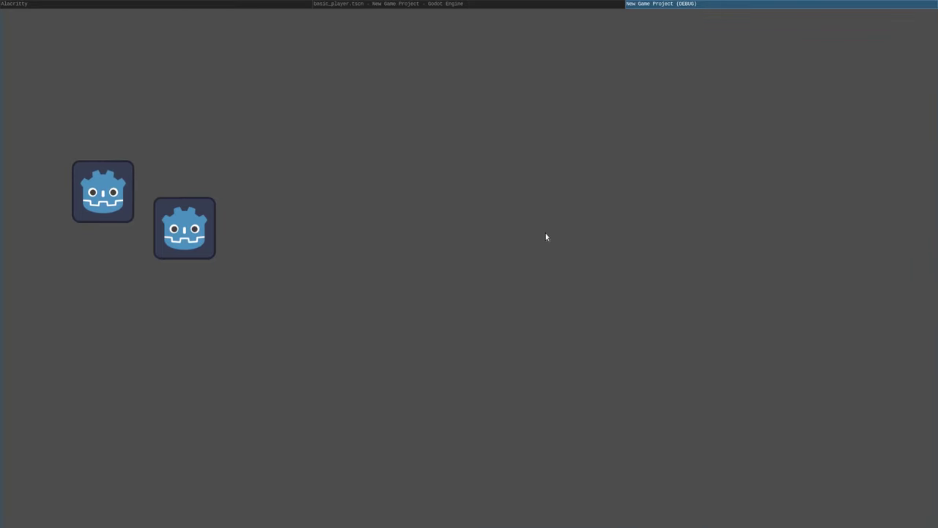
key(super+shift+q)
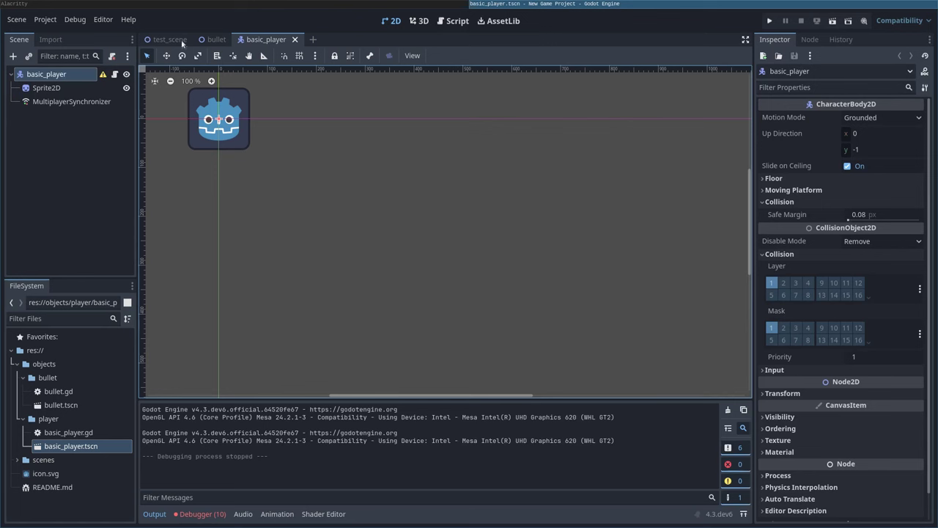
click(115, 77)
scroll(344, 241, down, 3)
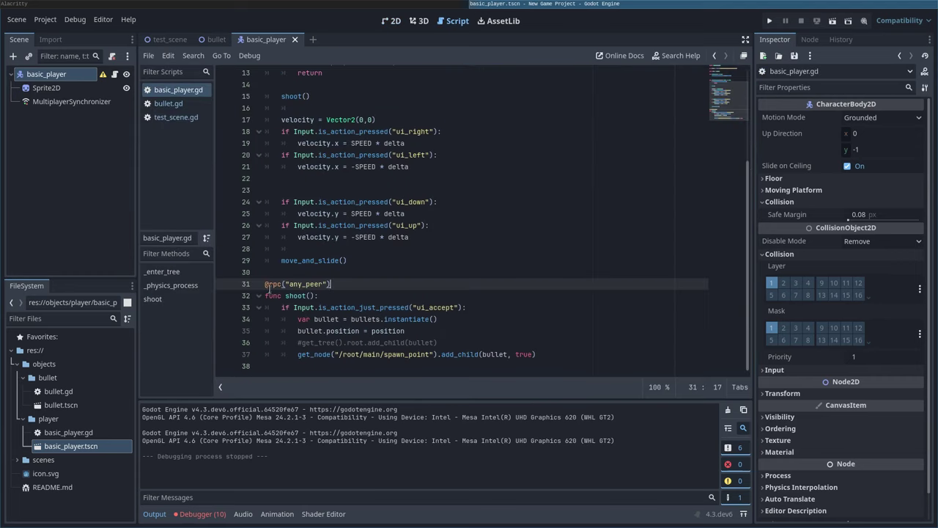
drag(266, 284, 279, 287)
click(340, 285)
click(71, 102)
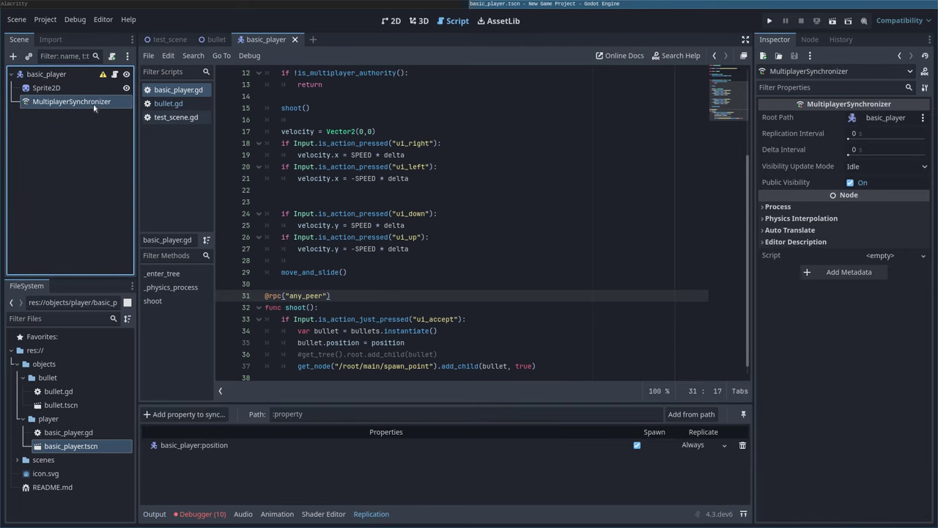
Check the bullet's synced position, then view test_scene's spawner list of basic_player.tscn and bullet.tscn
click(212, 38)
click(38, 102)
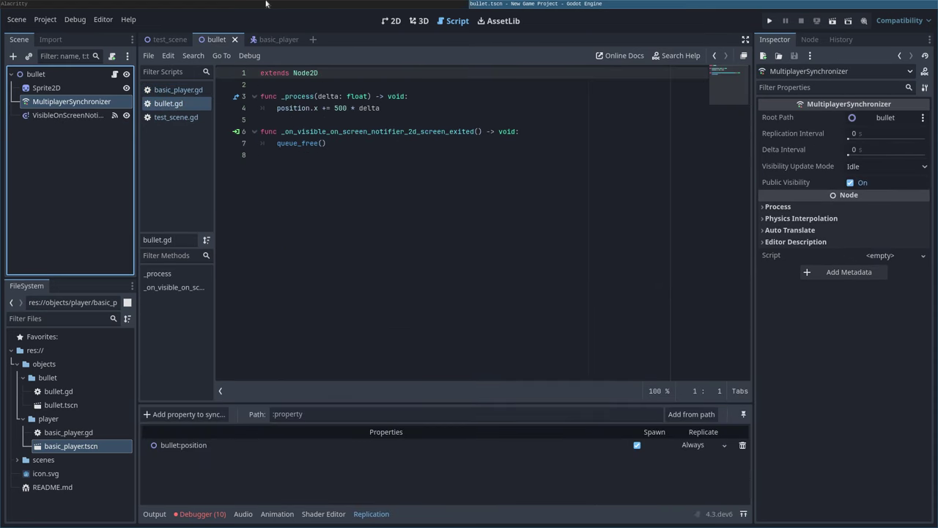
click(164, 38)
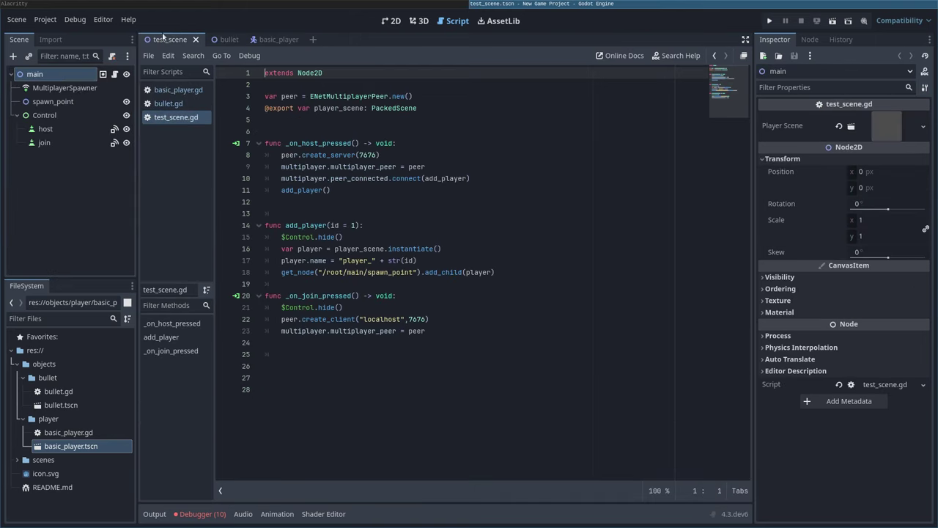
click(52, 94)
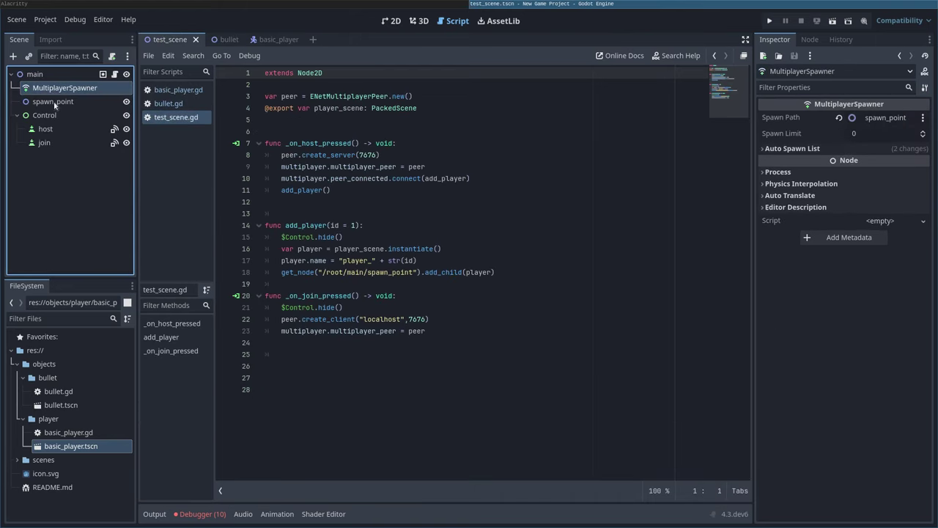
click(54, 102)
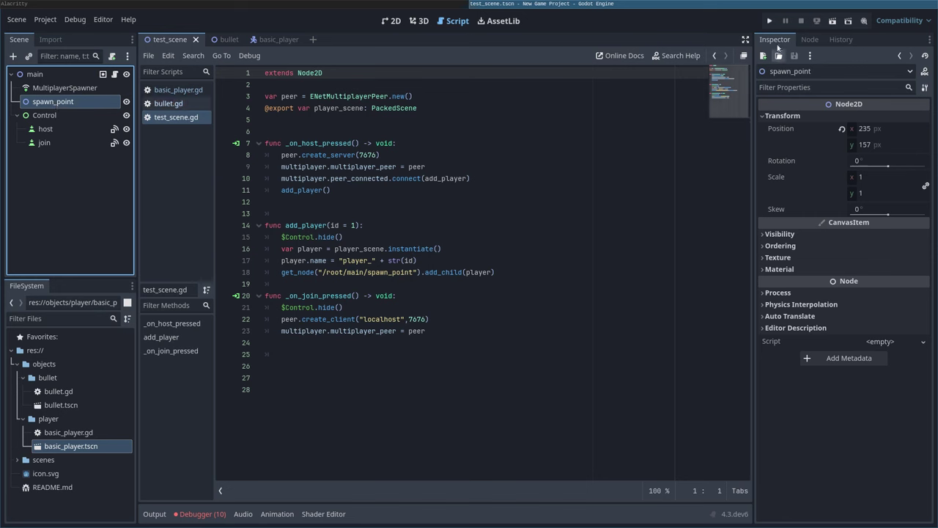
click(44, 92)
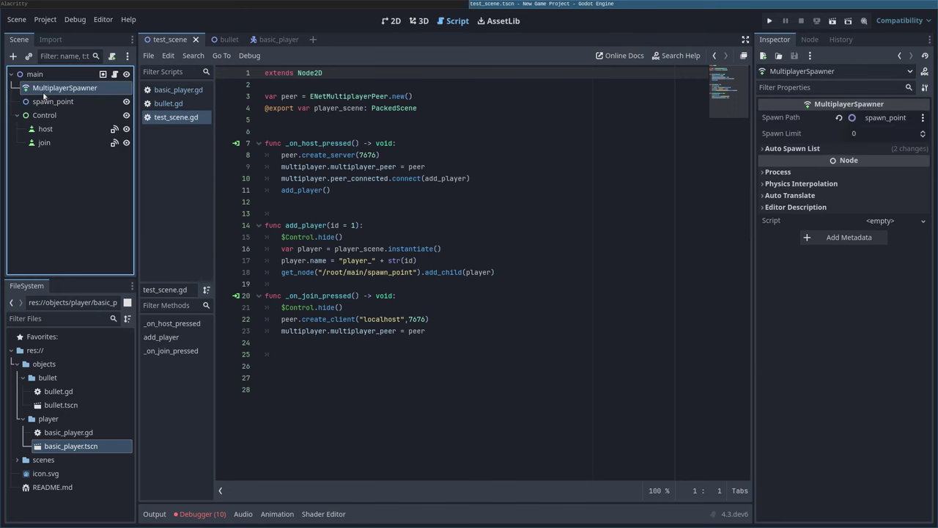
click(766, 150)
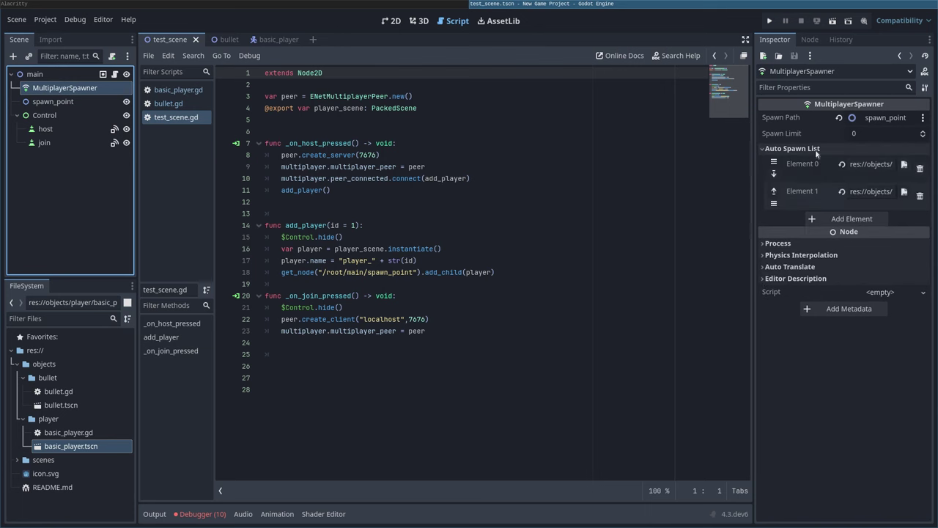
drag(752, 216, 596, 213)
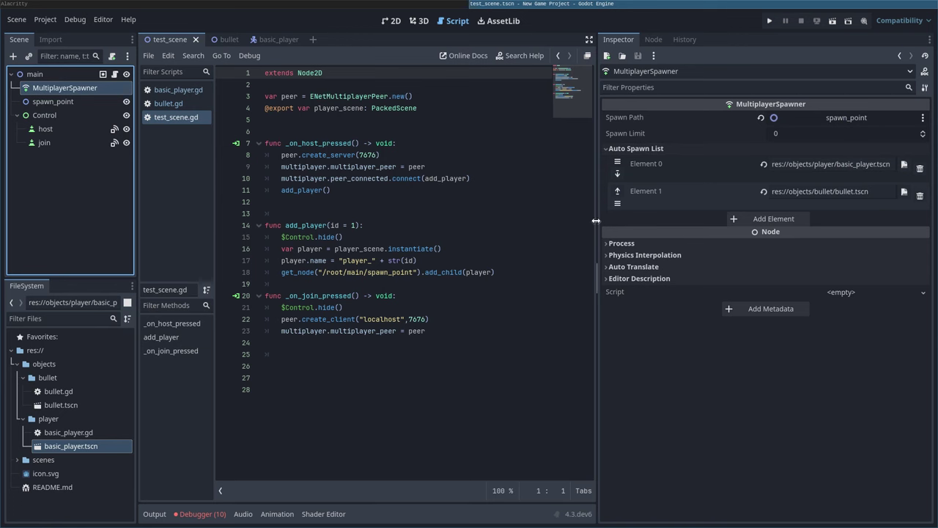
drag(596, 219, 690, 215)
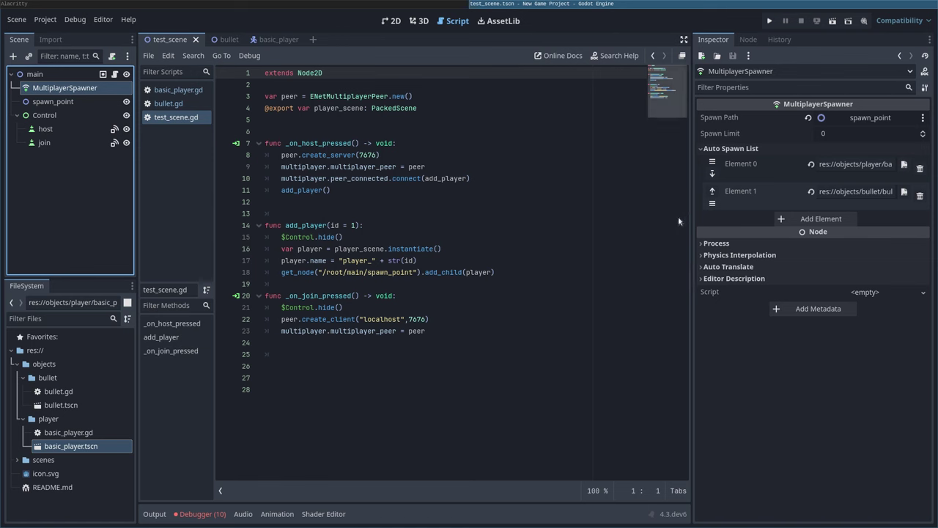
Show Session 2's debugger errors: ten on_despawn_receive ERR_UNAUTHORIZED failures
click(202, 514)
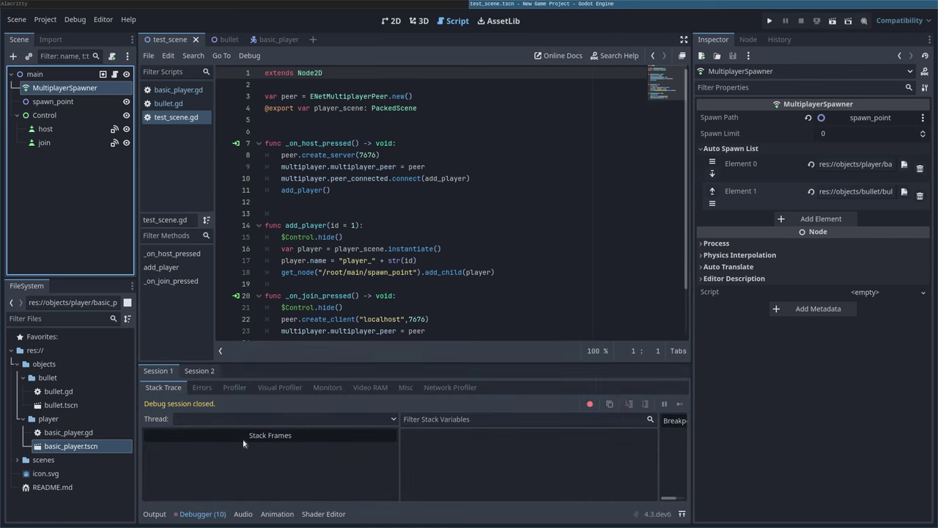
click(201, 387)
click(234, 387)
click(161, 387)
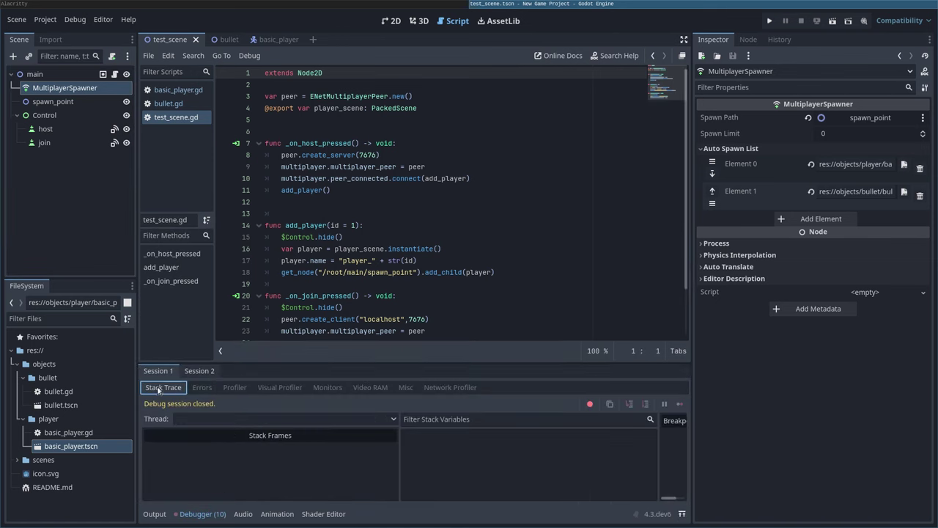
click(198, 371)
click(211, 387)
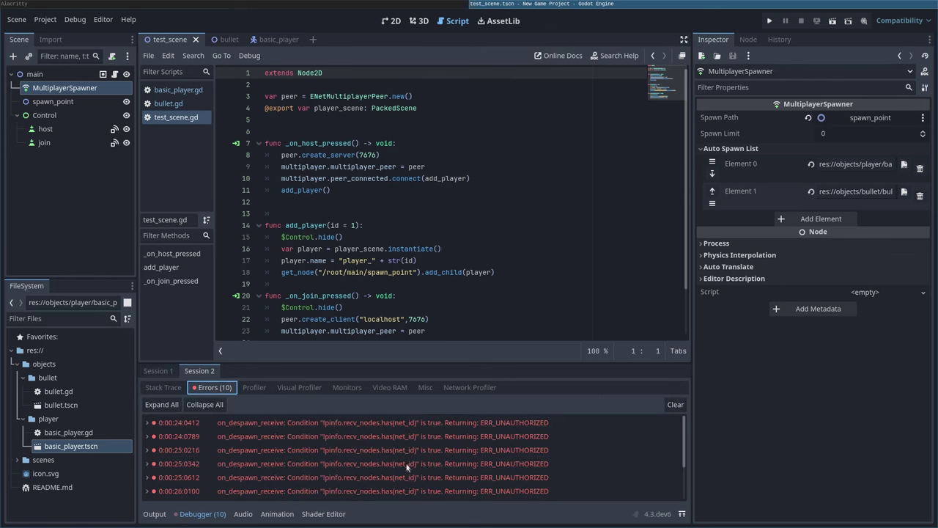